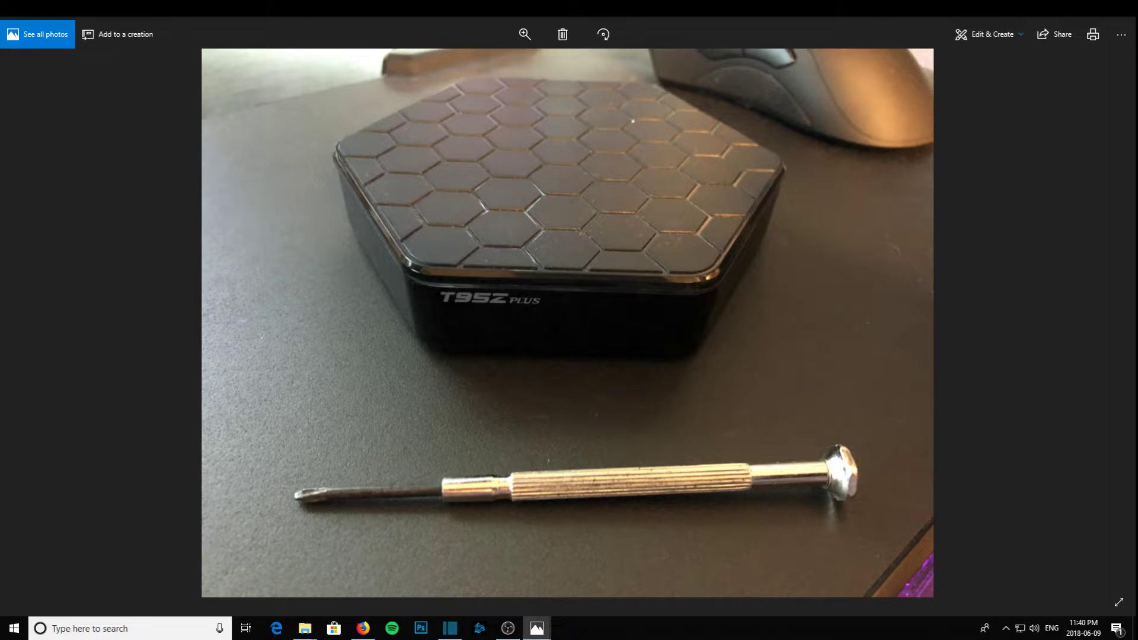
# - Page forward through the box photos to the one showing a screwdriver in the AV port
pyautogui.press('Right')
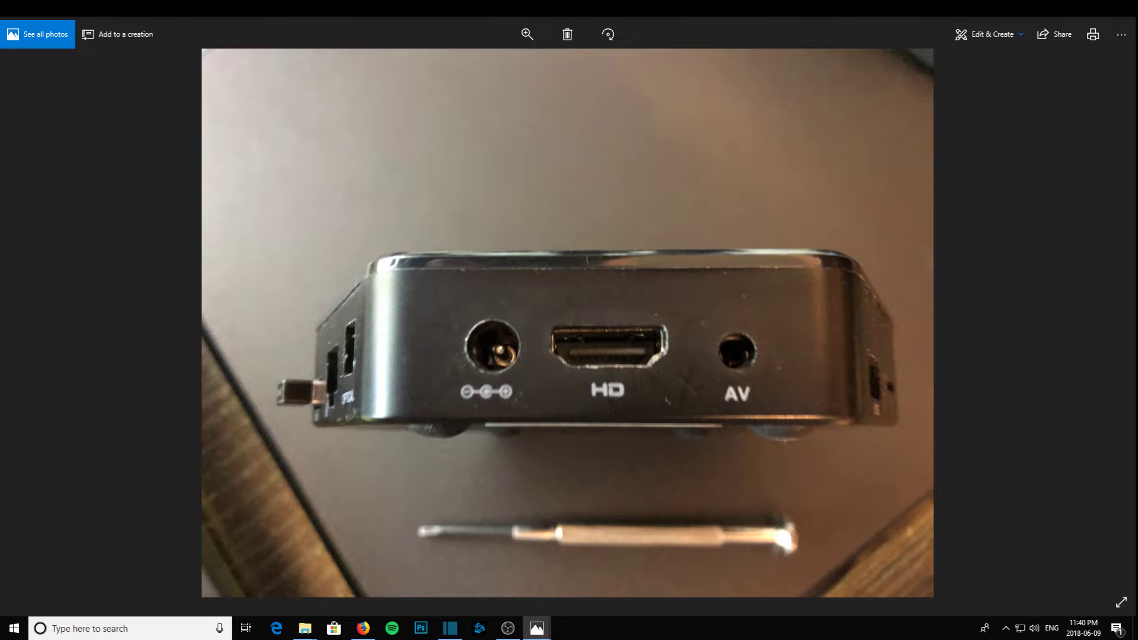
pyautogui.press('Right')
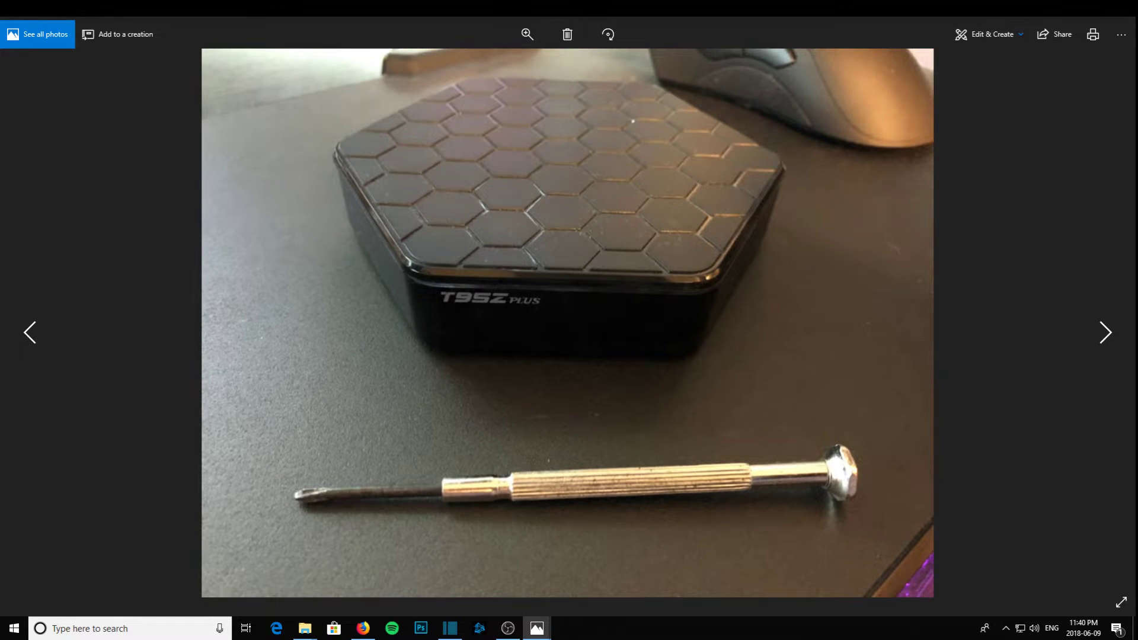
pyautogui.press('Right')
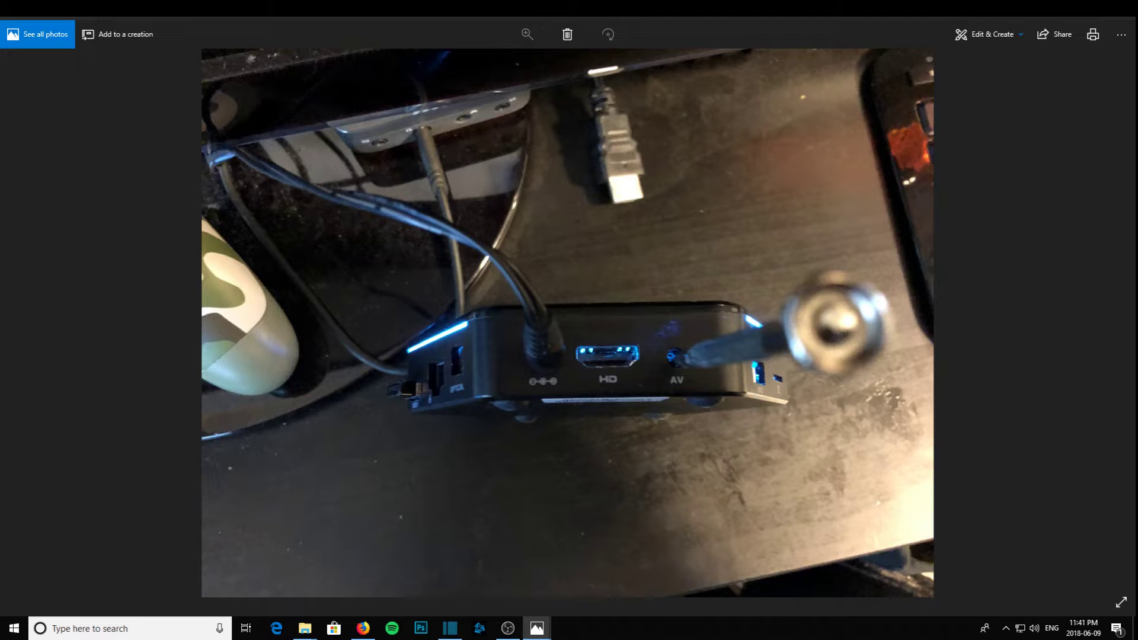
pyautogui.press('Right')
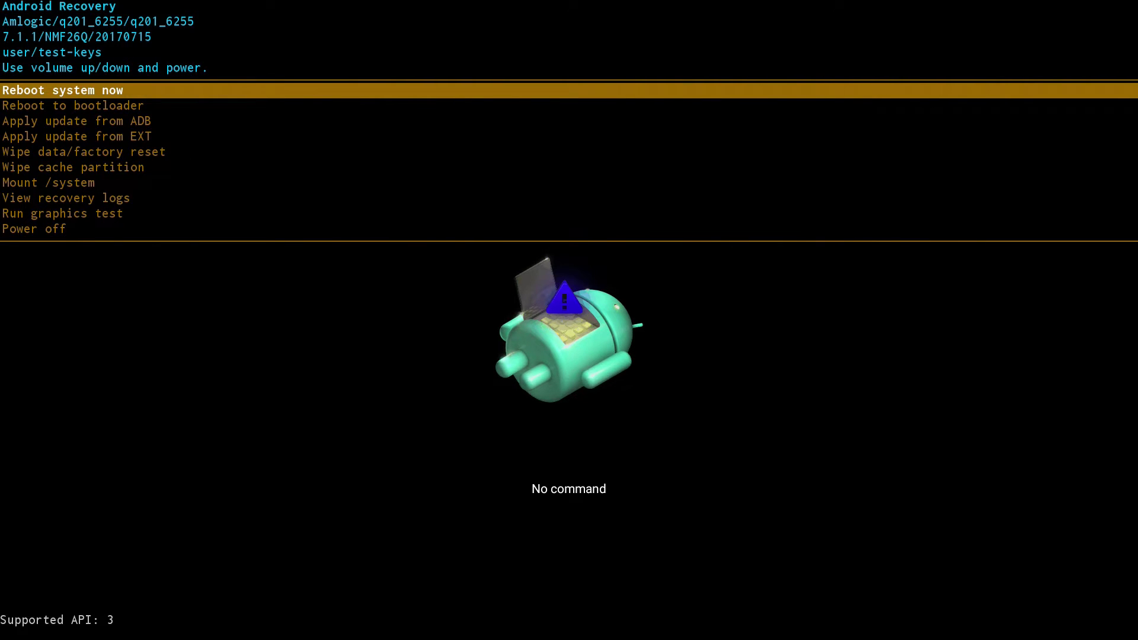
# - Move the recovery menu highlight up and down until it rests on Wipe data/factory reset
pyautogui.press('Down')
pyautogui.press('Down')
pyautogui.press('Down')
pyautogui.press('Down')
pyautogui.press('Down')
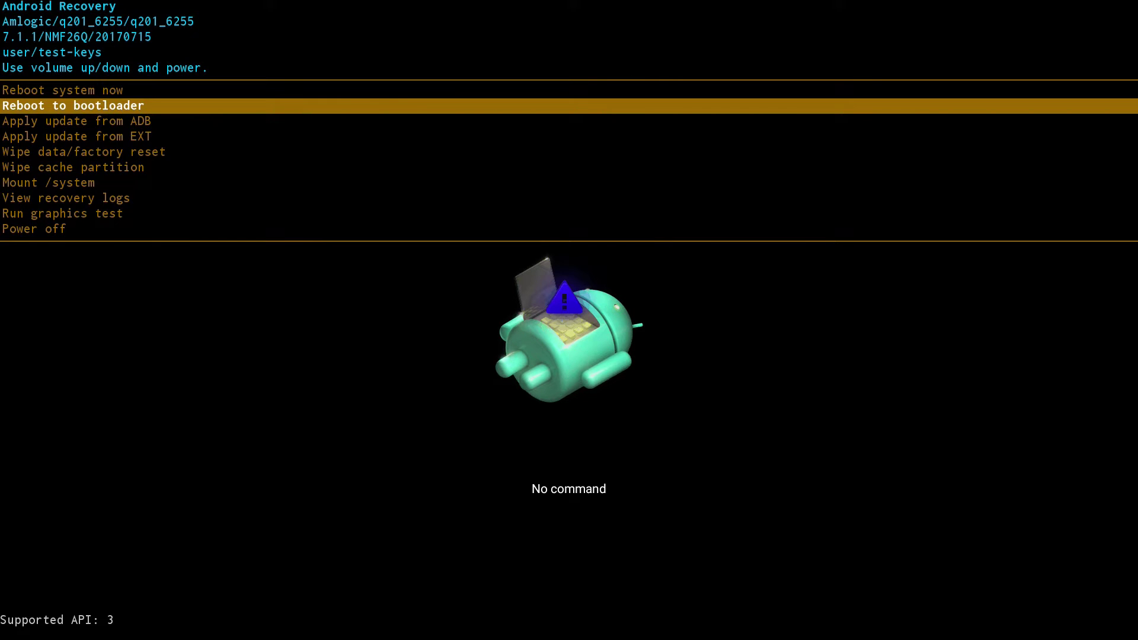
pyautogui.press('Down')
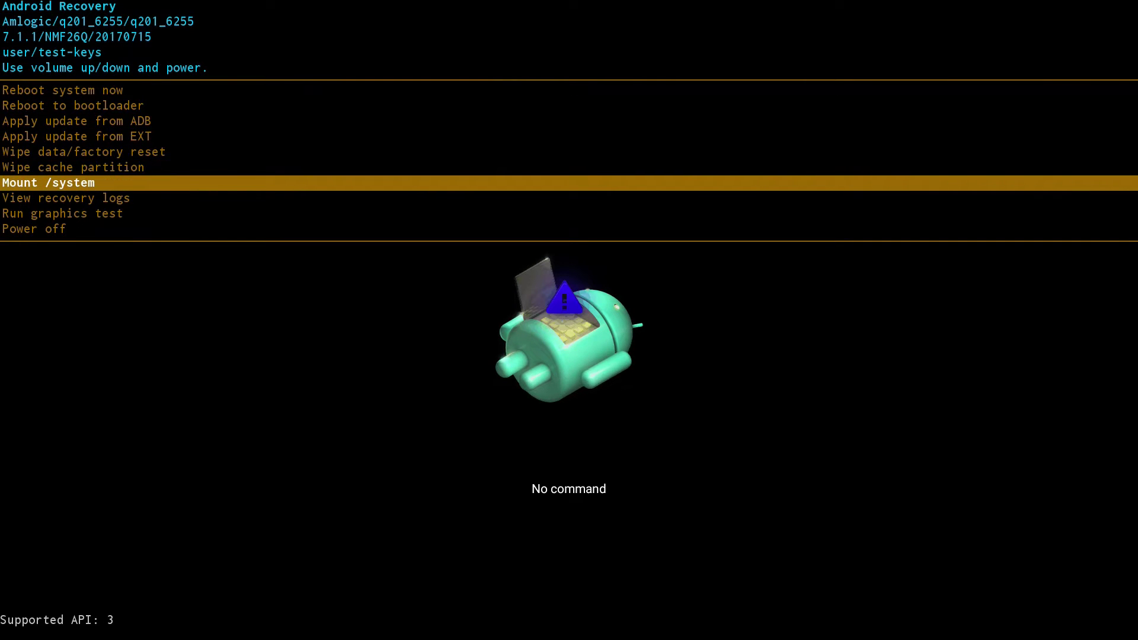
pyautogui.press('Up')
pyautogui.press('Up')
pyautogui.press('Up')
pyautogui.press('Down')
pyautogui.press('Down')
pyautogui.press('Down')
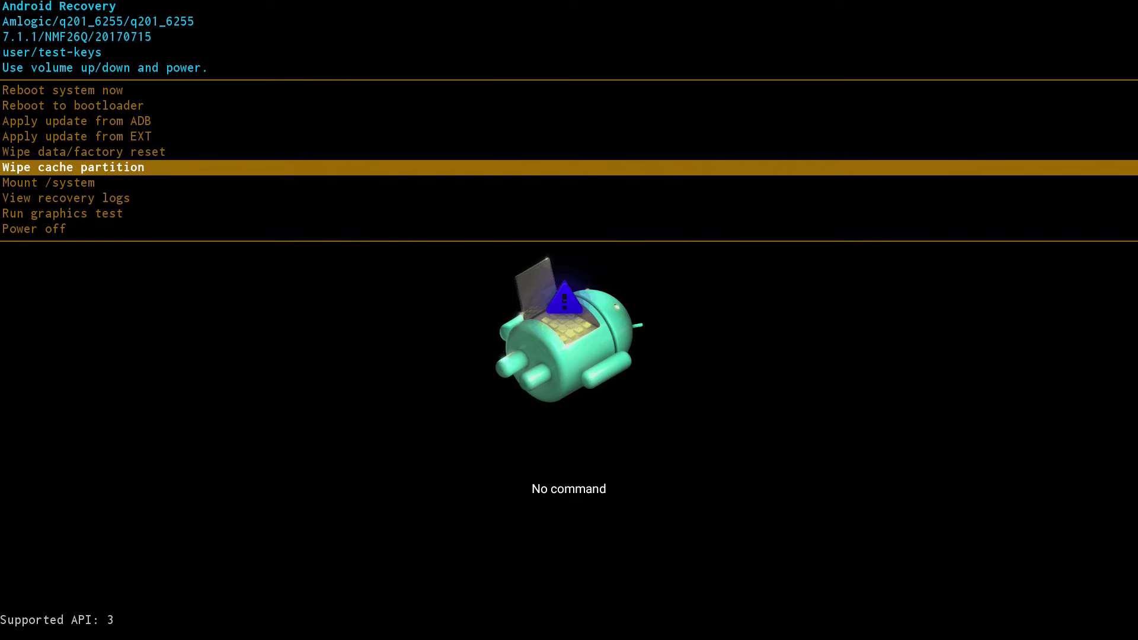
pyautogui.press('Up')
pyautogui.press('Up')
pyautogui.press('Up')
pyautogui.press('Down')
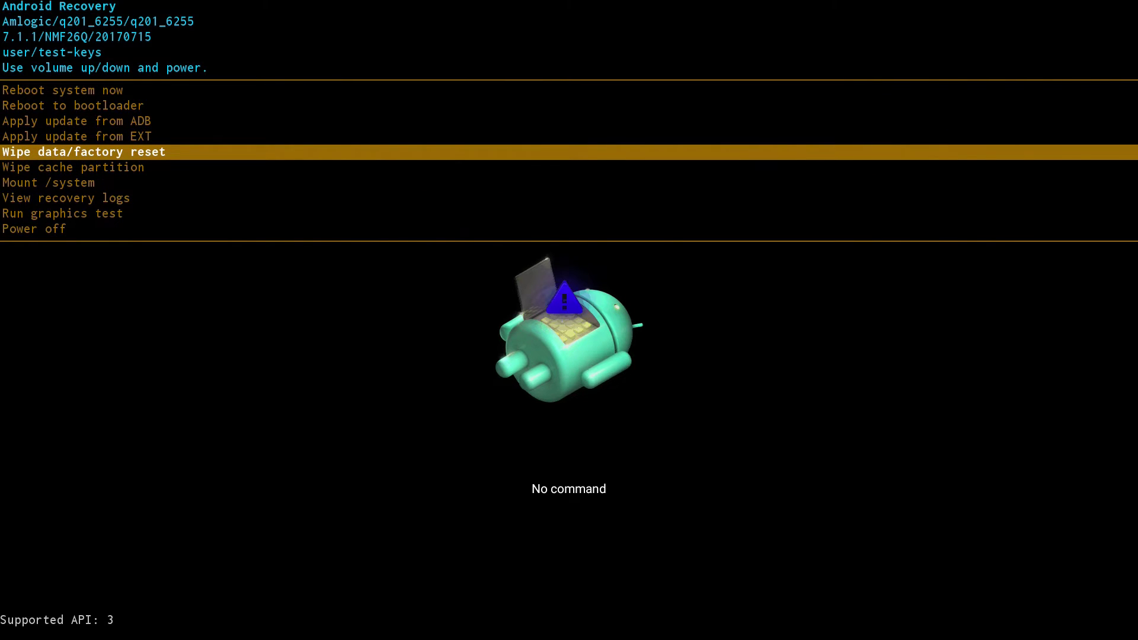
pyautogui.press('Down')
pyautogui.press('Down')
pyautogui.press('Down')
pyautogui.press('Down')
pyautogui.press('Up')
pyautogui.press('Up')
pyautogui.press('Up')
pyautogui.press('Up')
pyautogui.press('Up')
pyautogui.press('Up')
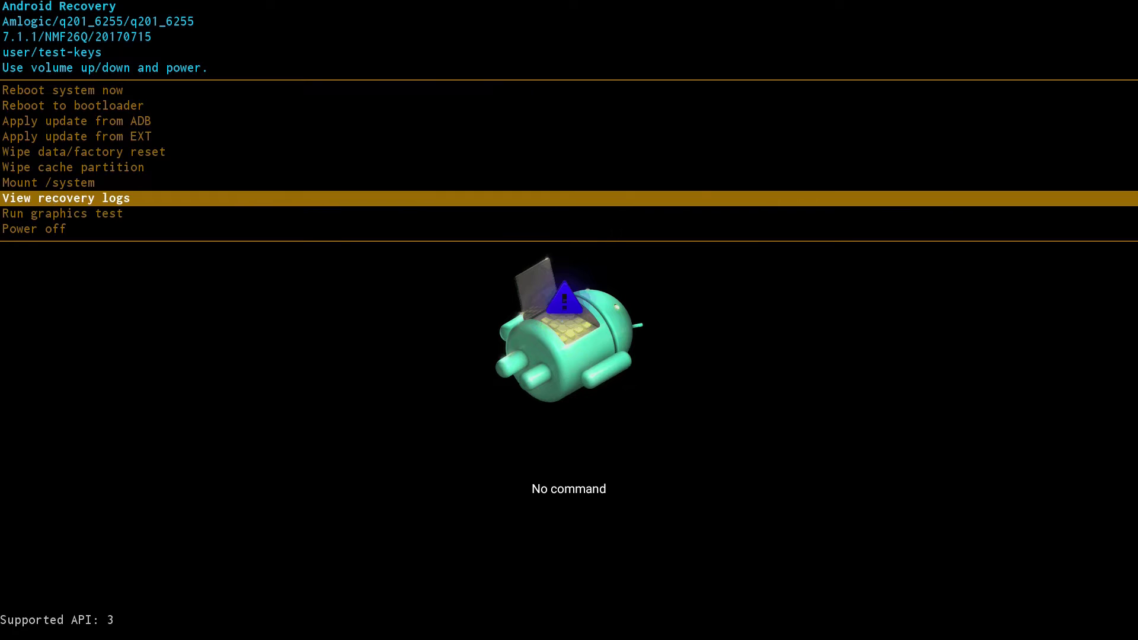
pyautogui.press('Down')
pyautogui.press('Down')
pyautogui.press('Down')
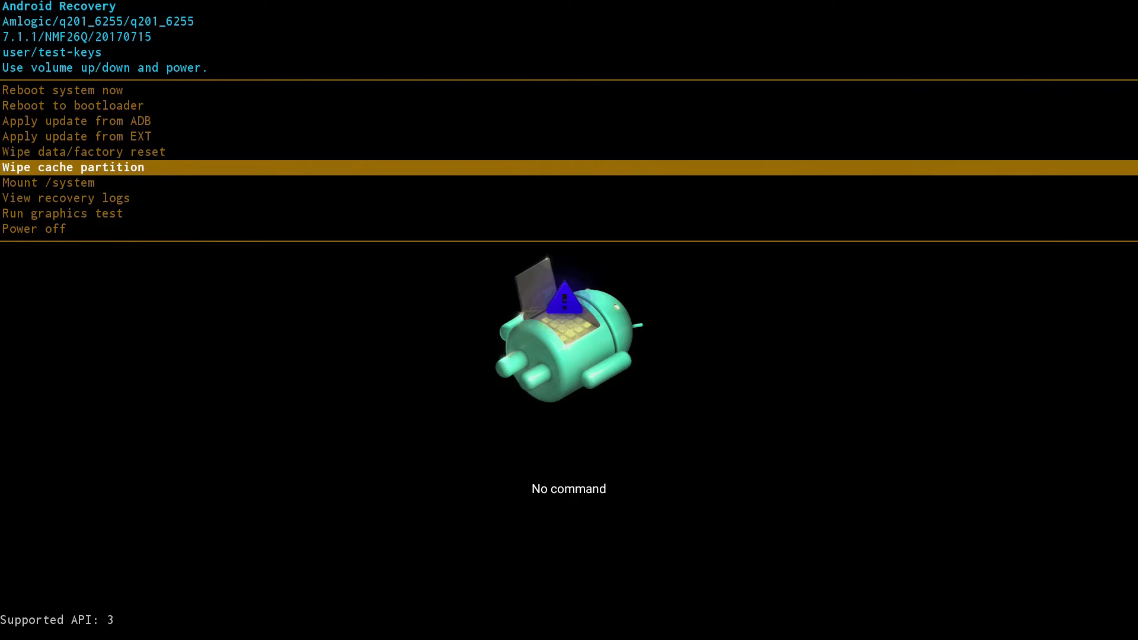
pyautogui.press('Up')
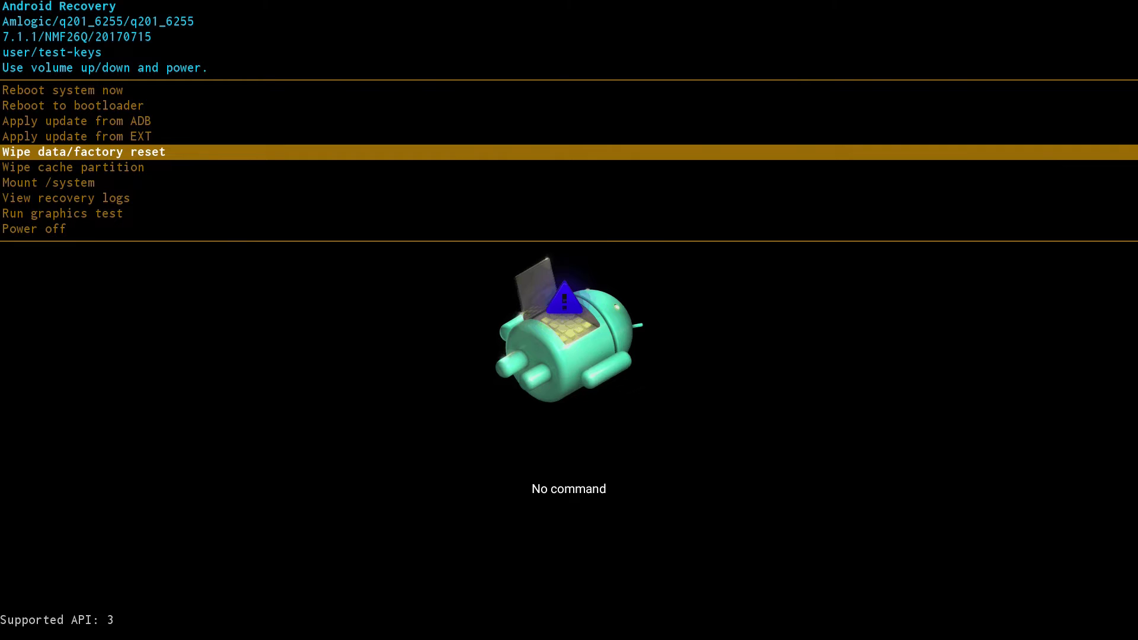
# - Select Wipe data/factory reset and set the 'Wipe all user data?' answer to Yes
pyautogui.press('Return')
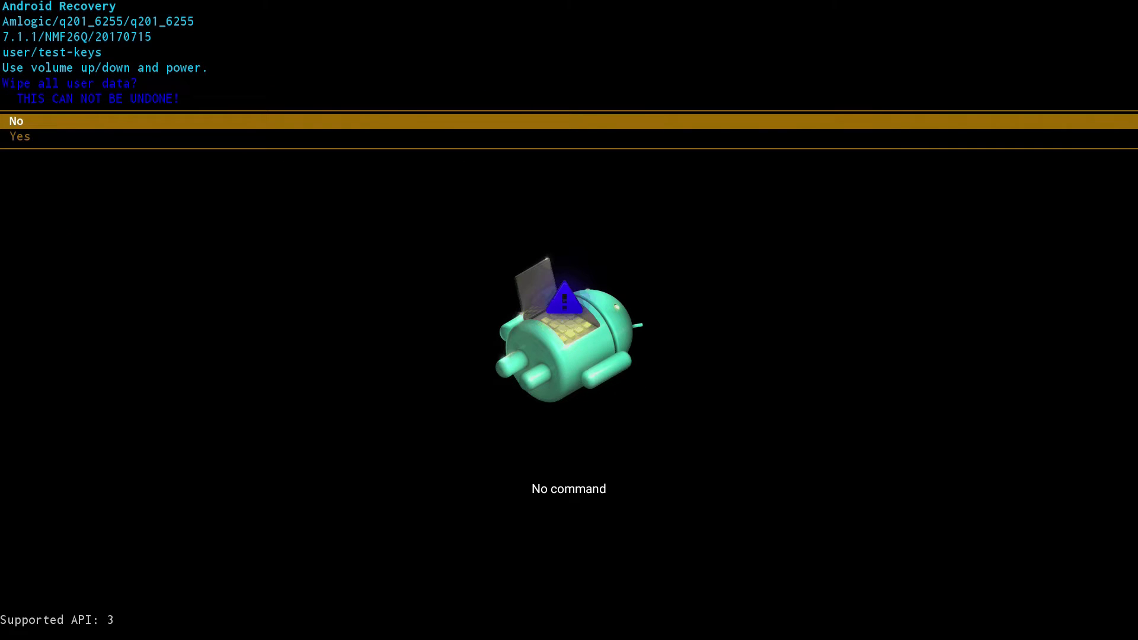
pyautogui.press('Down')
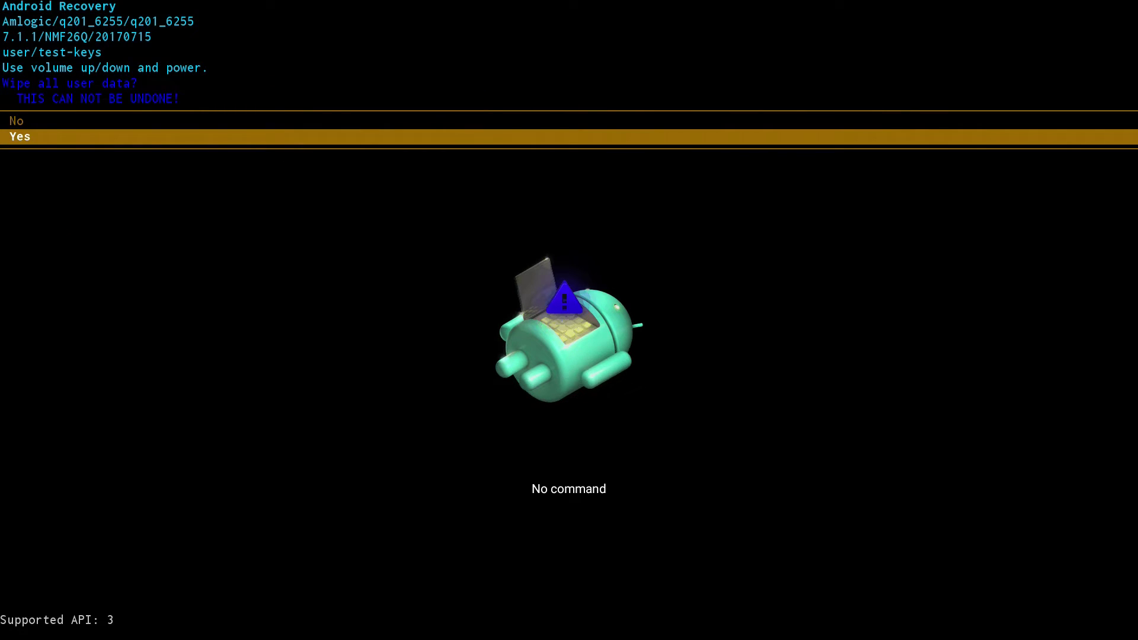